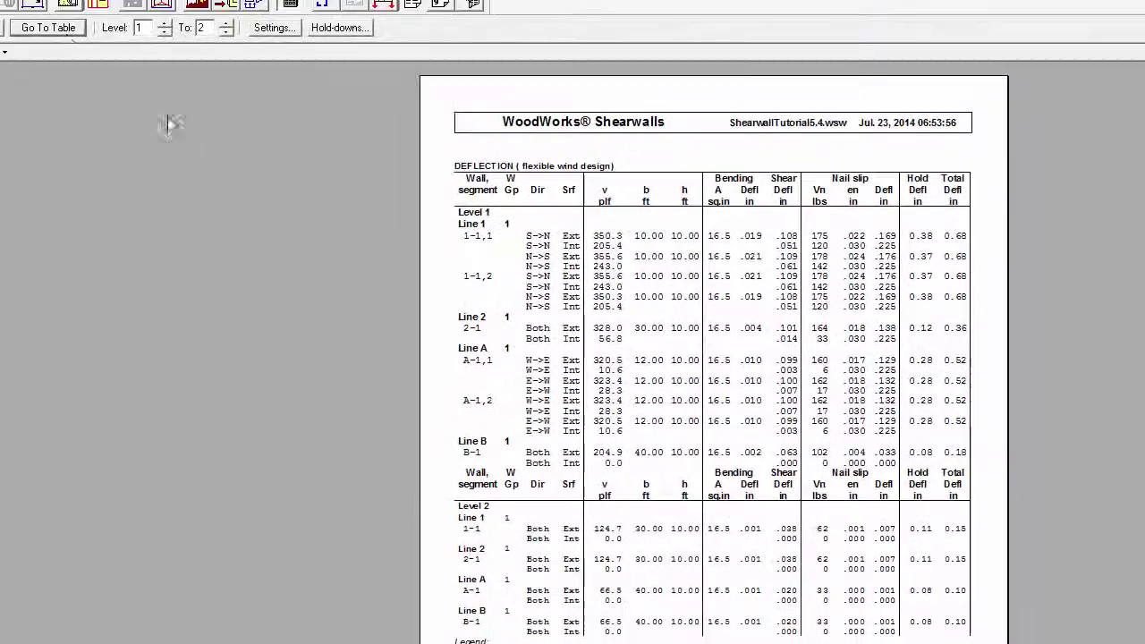
- Show the Wind Design > Flexible Diaphragm Design > Hold-down Displacement table instead of the deflection table
click(53, 28)
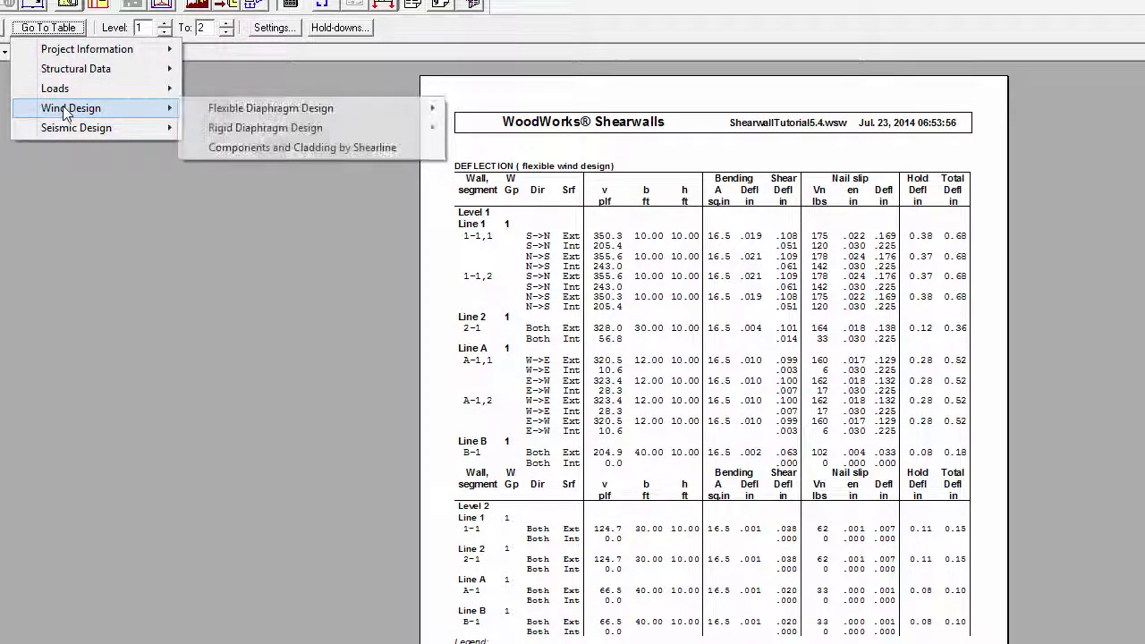
mouse_move(78, 119)
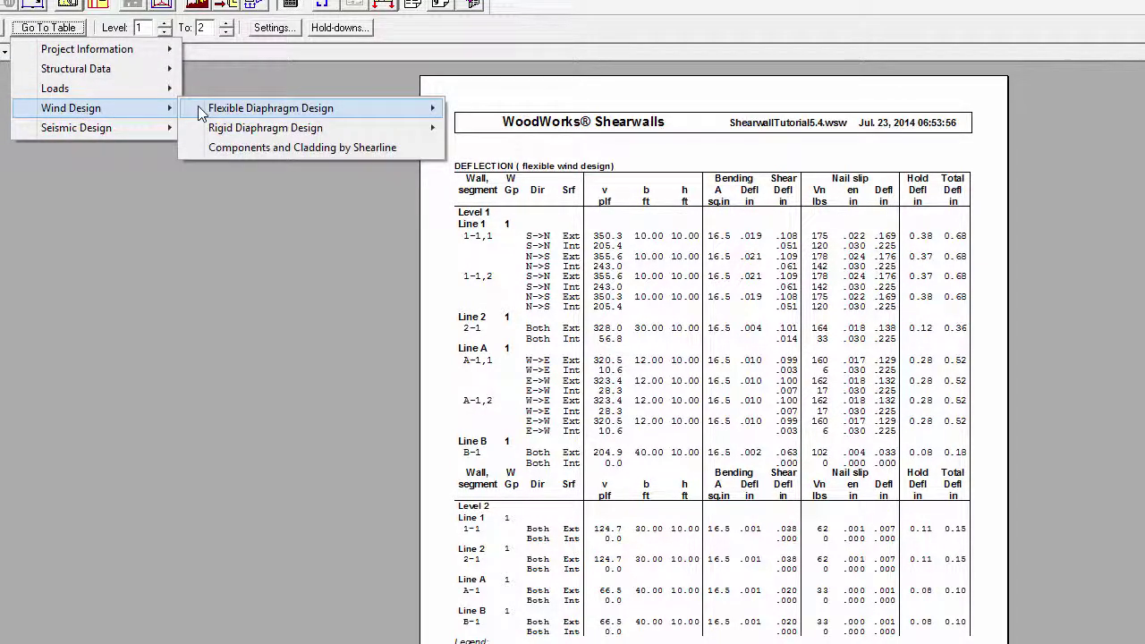
mouse_move(211, 109)
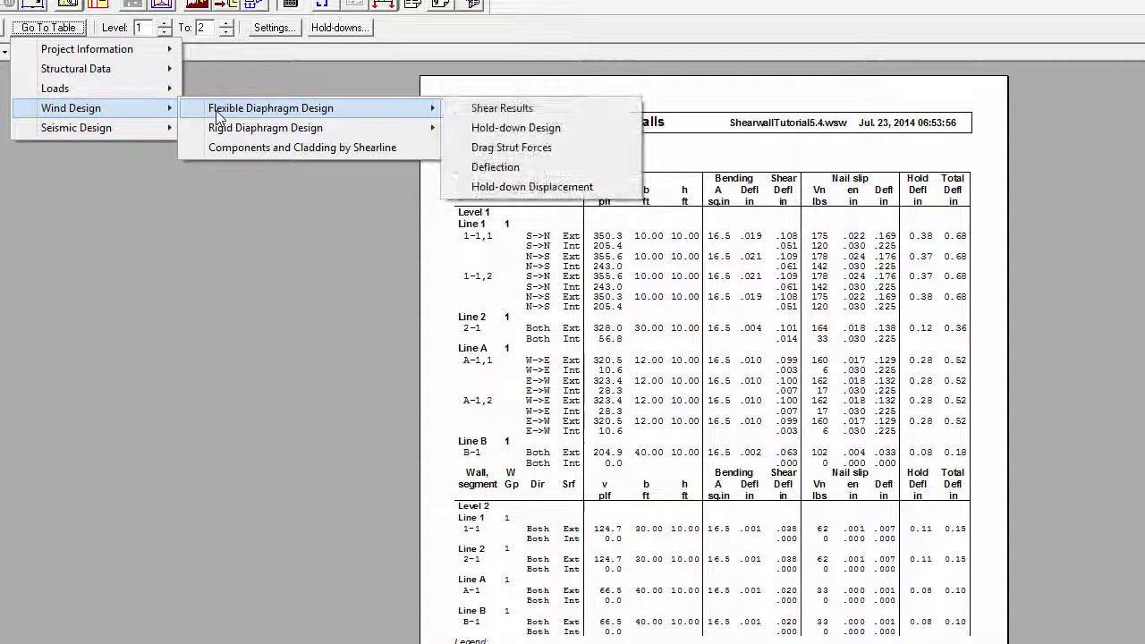
click(531, 188)
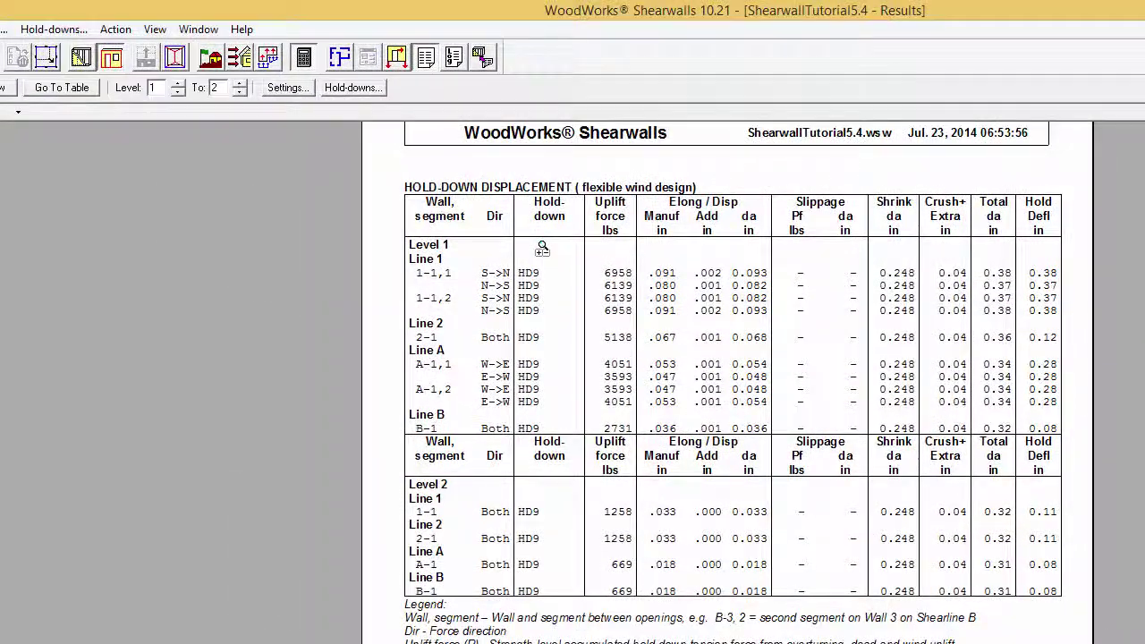
- Show the flexible wind Hold-down Design table, with HD9 forces peaking at 4175 lbs
click(62, 87)
mouse_move(123, 176)
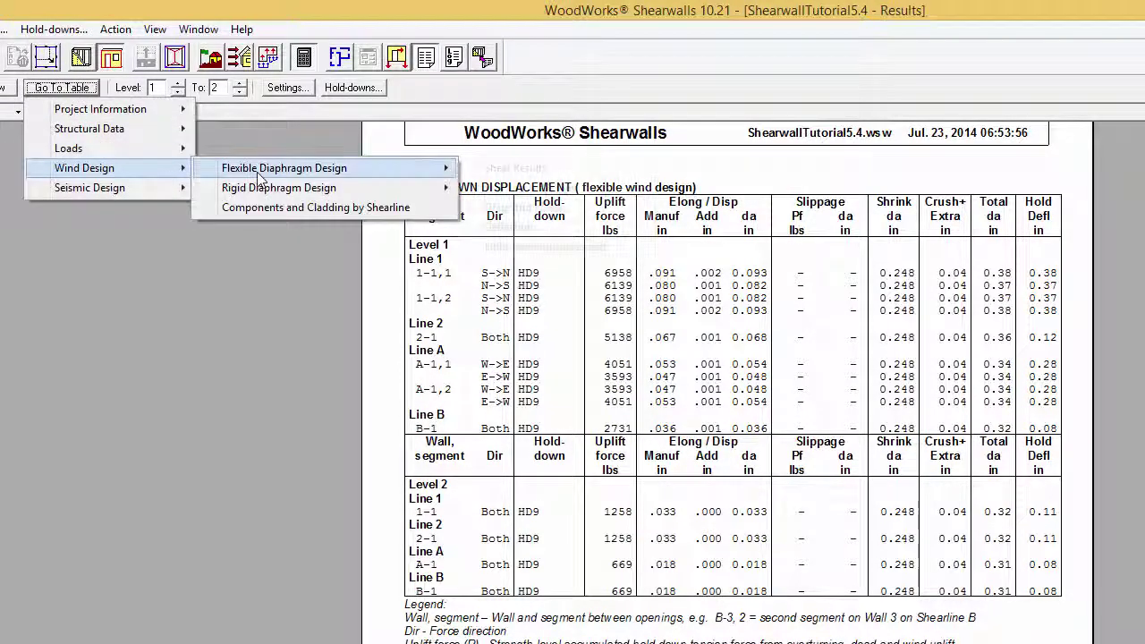
click(447, 188)
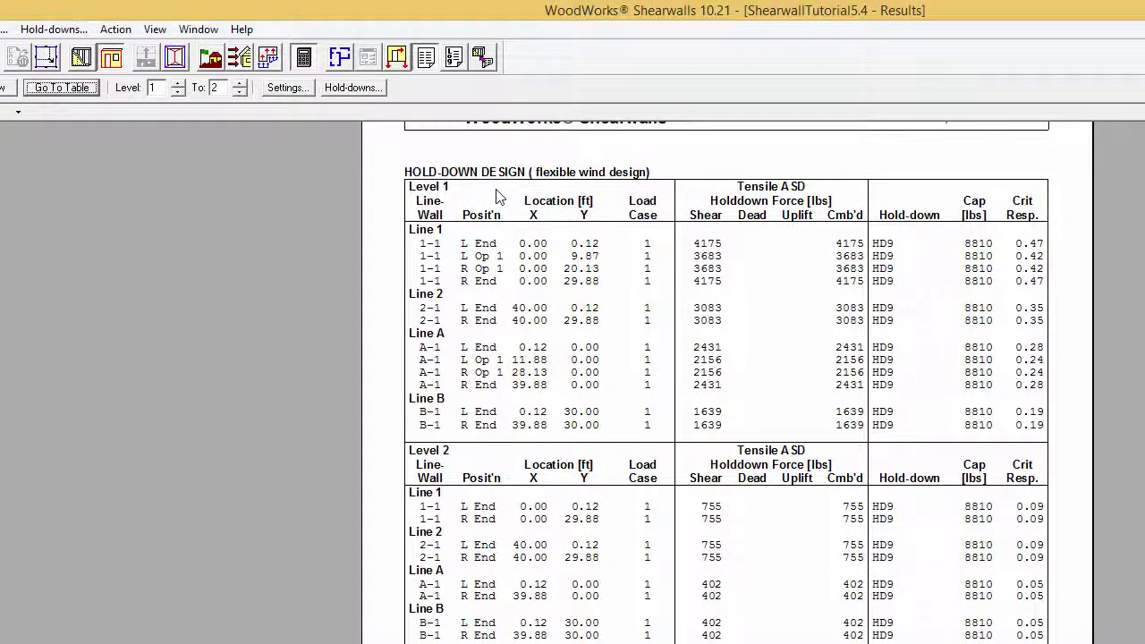
- Show the Seismic Design > Flexible Diaphragm Design > Hold-down Displacement table
click(71, 90)
mouse_move(90, 187)
mouse_move(236, 187)
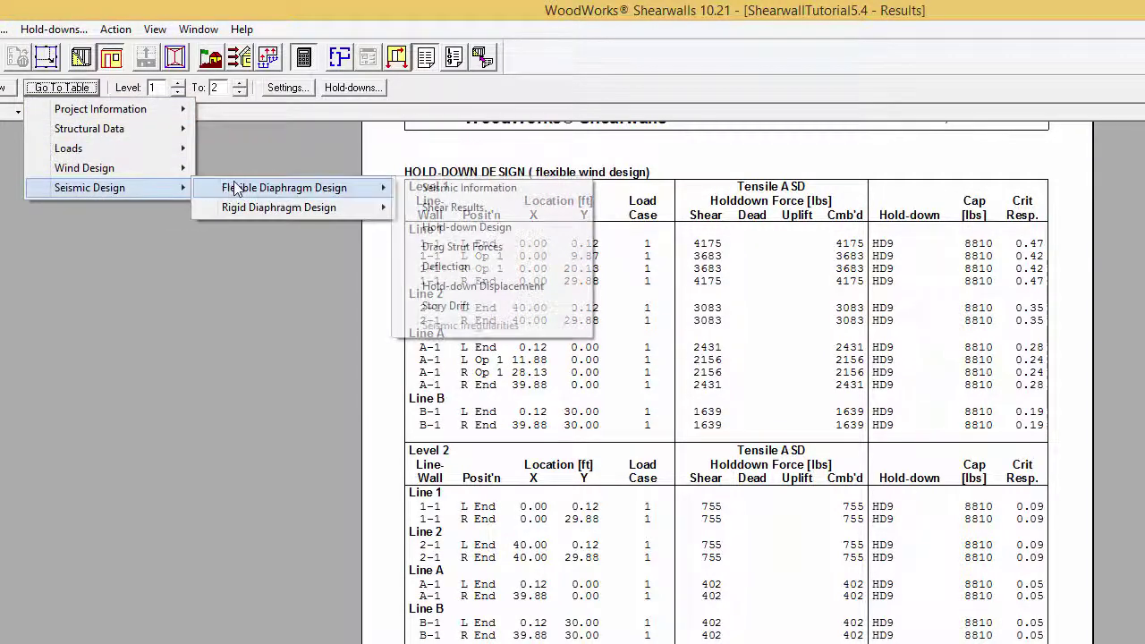
click(465, 288)
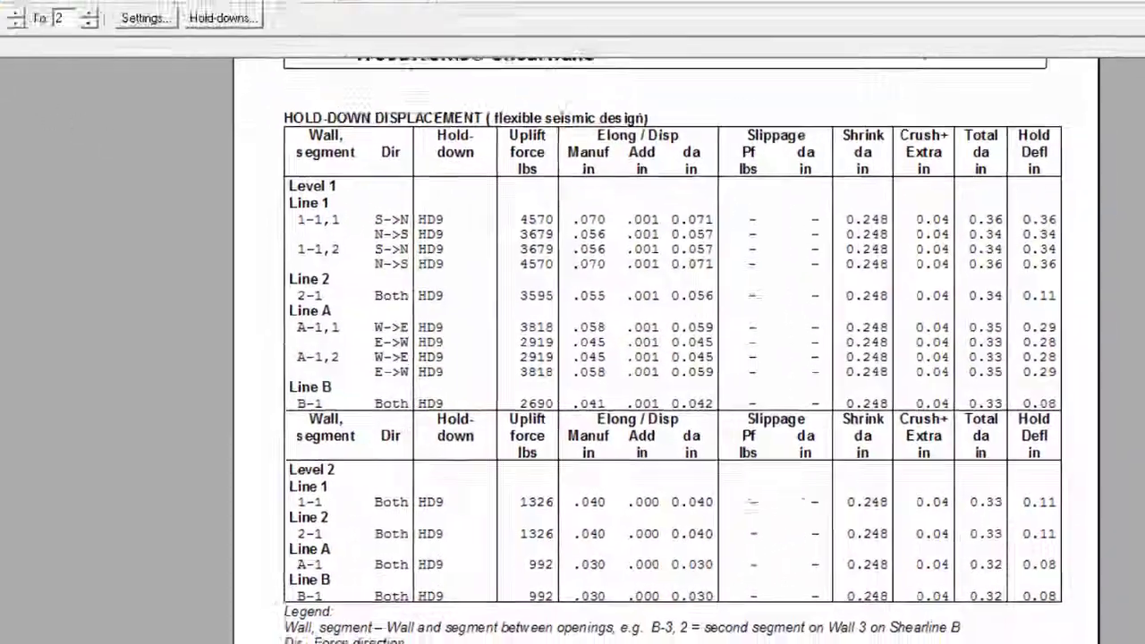
- Switch to the flexible seismic Hold-down Design table and review Level 1 hold-down forces
click(89, 90)
mouse_move(154, 189)
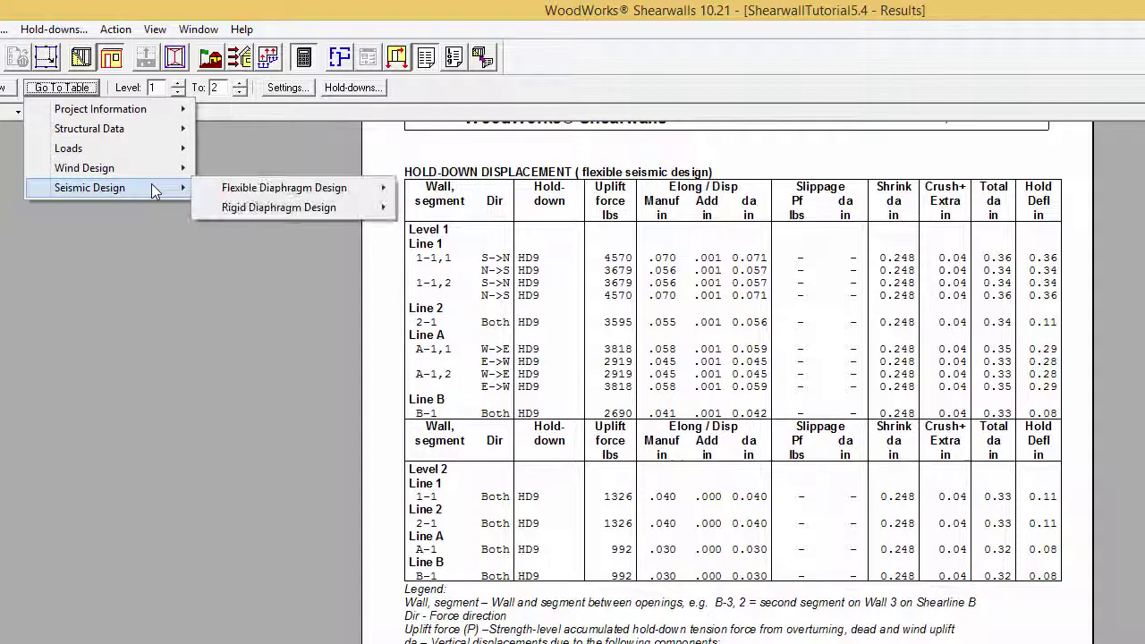
mouse_move(224, 188)
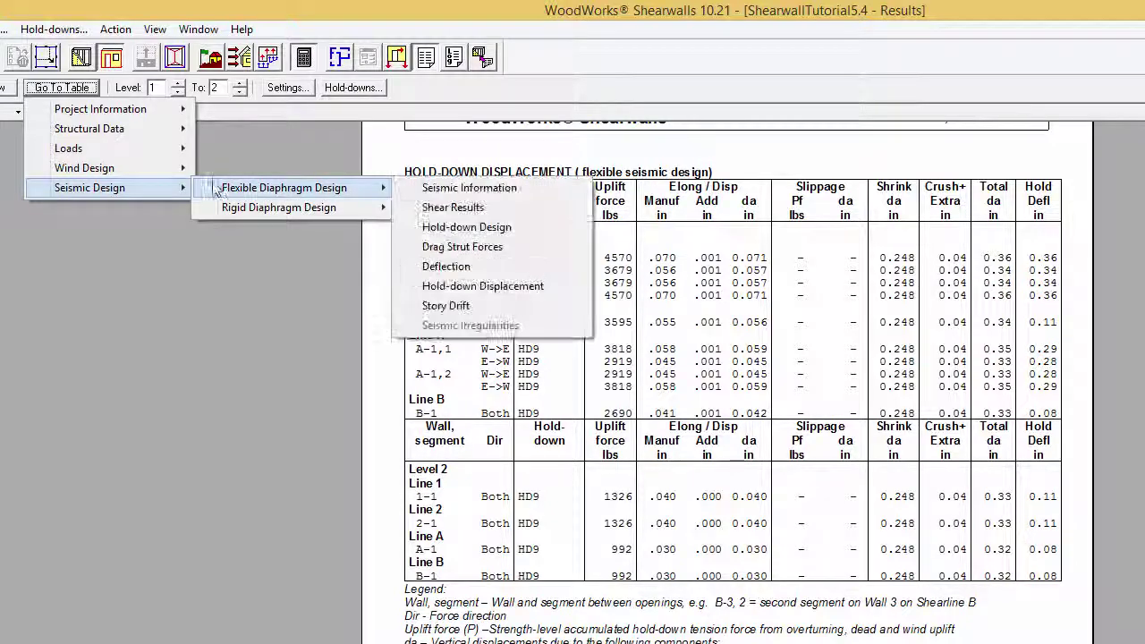
click(452, 228)
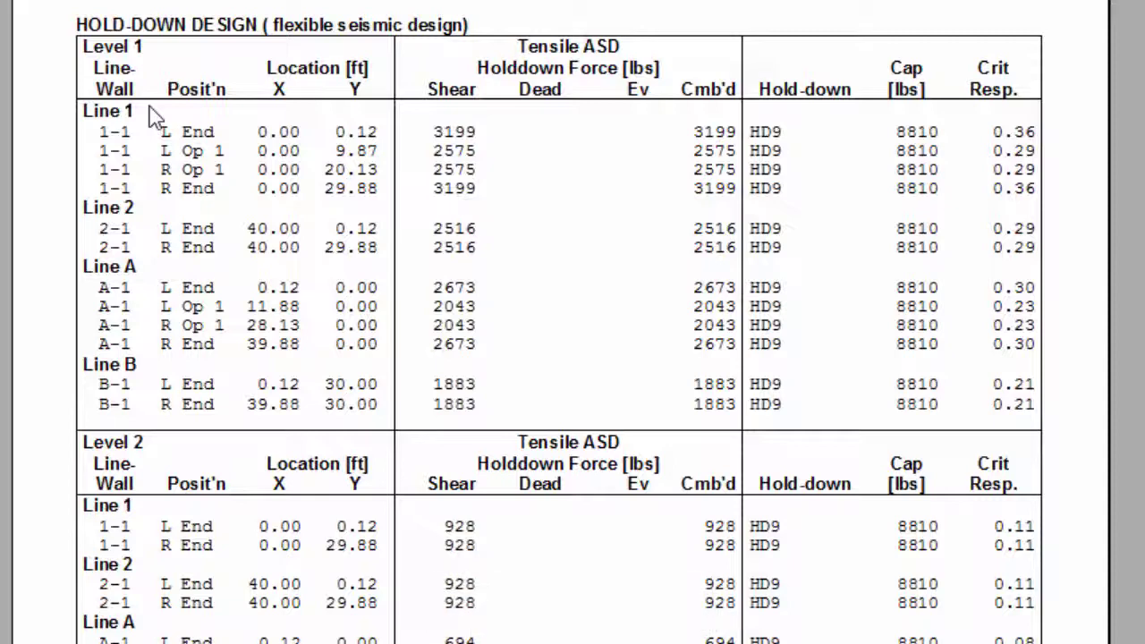
scroll(147, 111, down, 1)
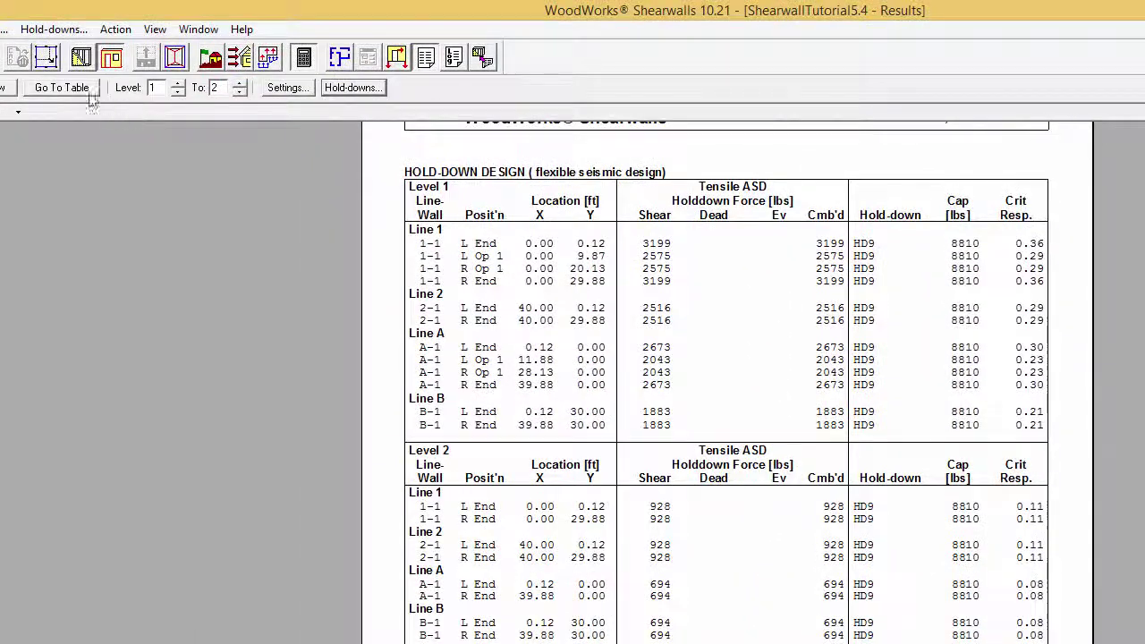
- Go back to the flexible wind Hold-down Displacement table listing the HD9 slippage columns
click(88, 90)
mouse_move(117, 168)
mouse_move(277, 169)
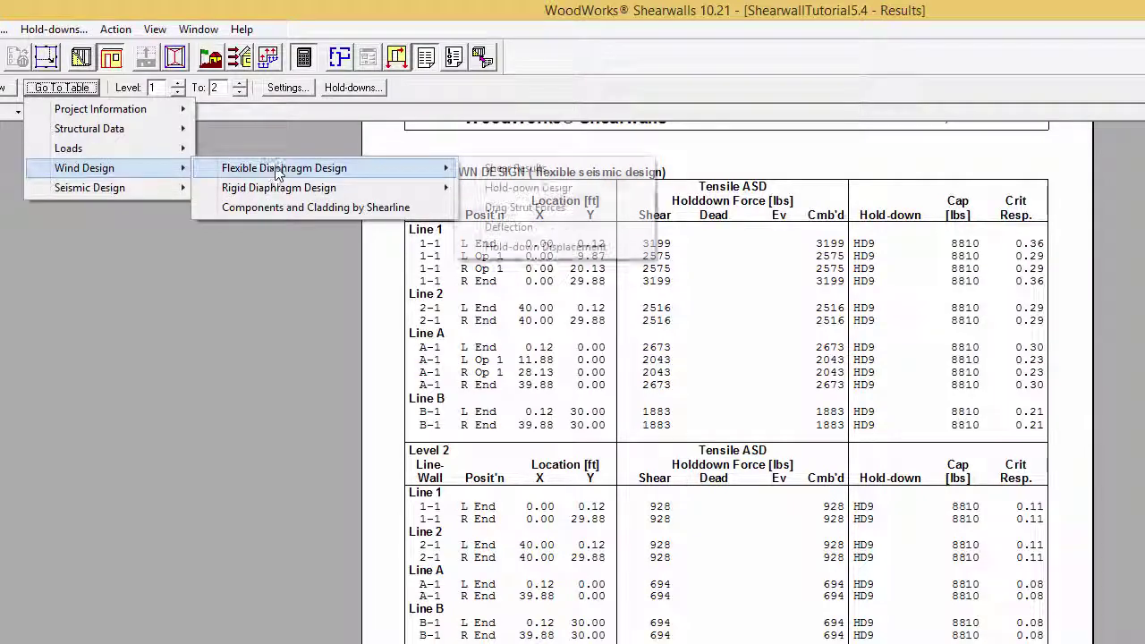
click(537, 247)
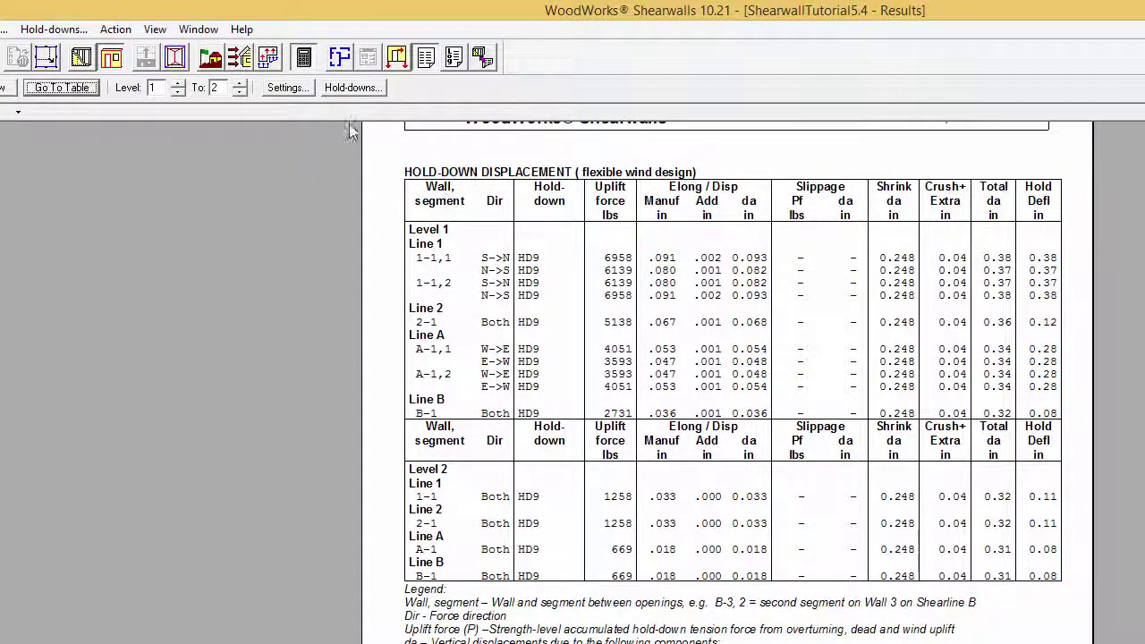
click(340, 94)
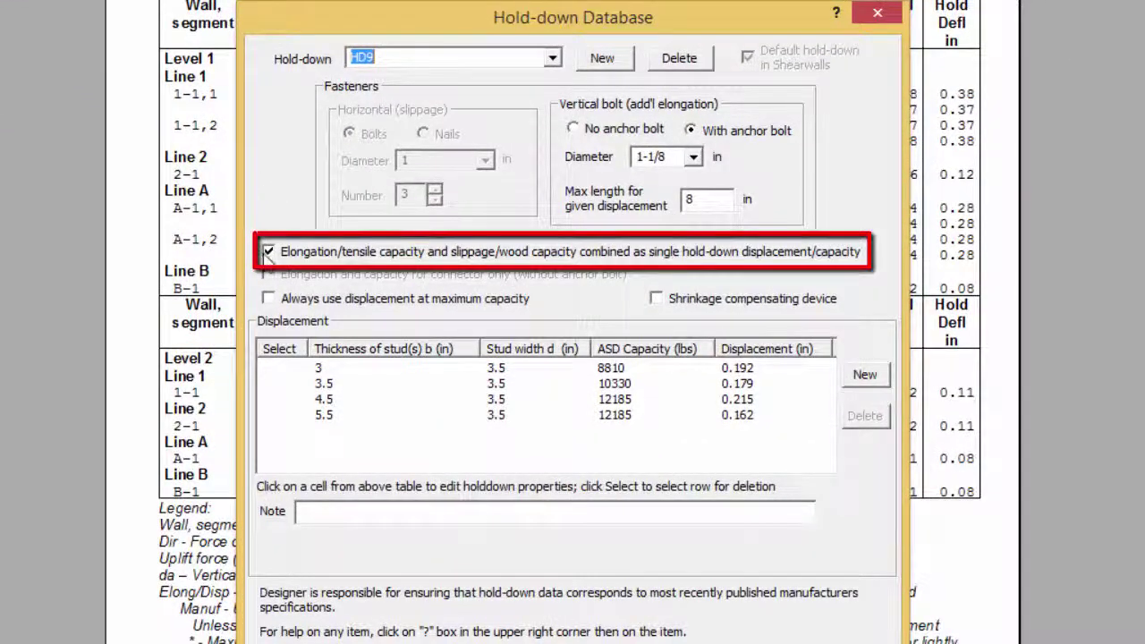
click(268, 252)
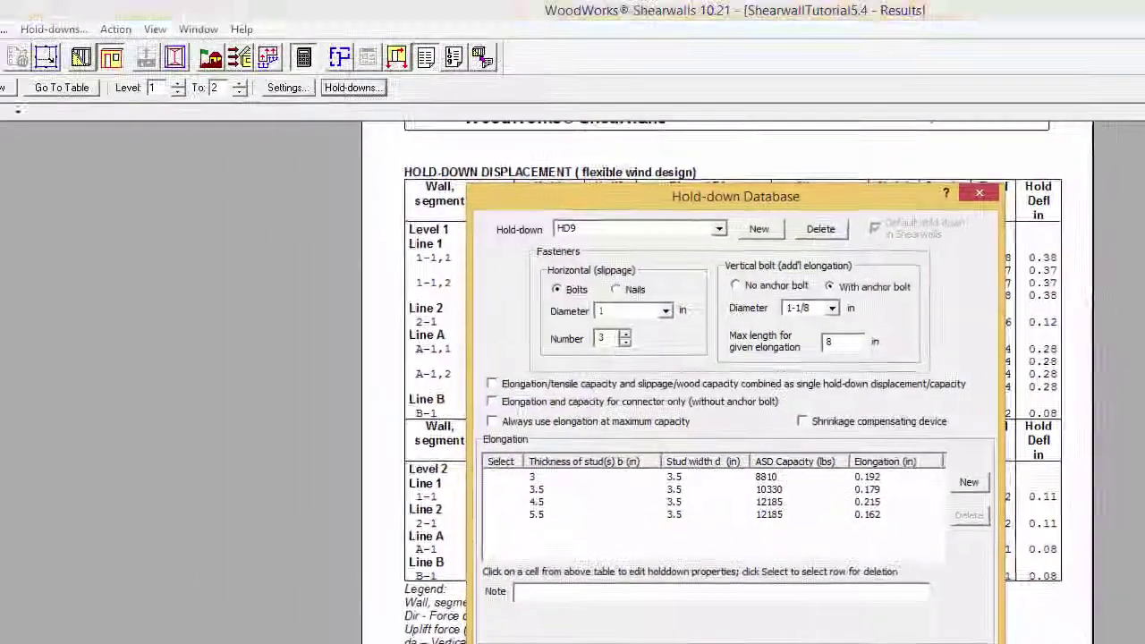
key(Escape)
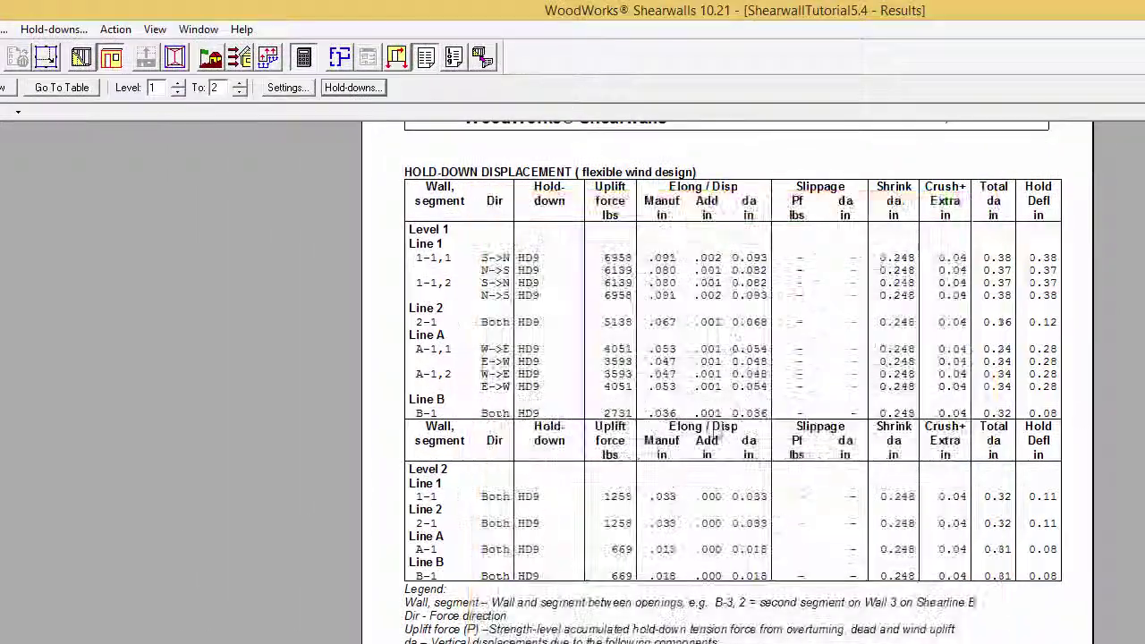
click(304, 58)
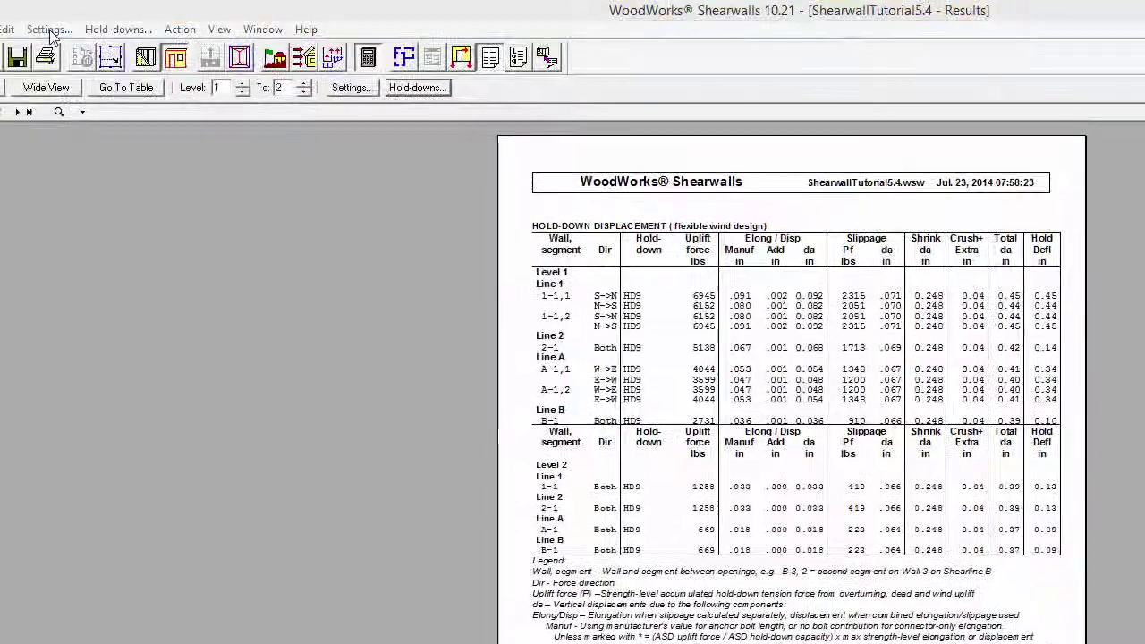
click(49, 29)
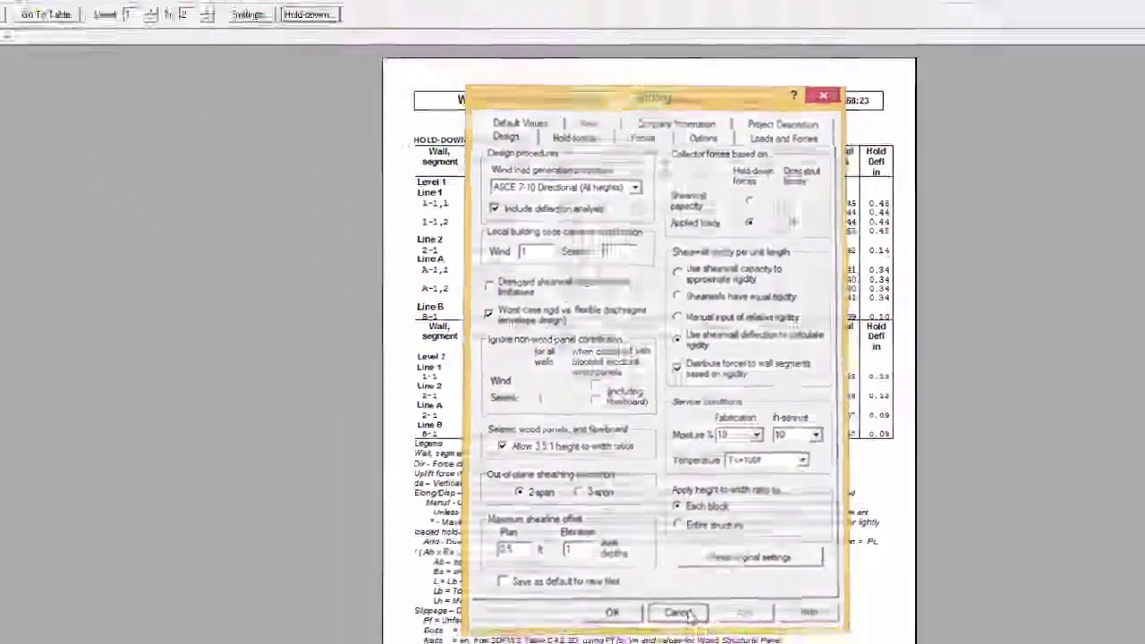
click(714, 604)
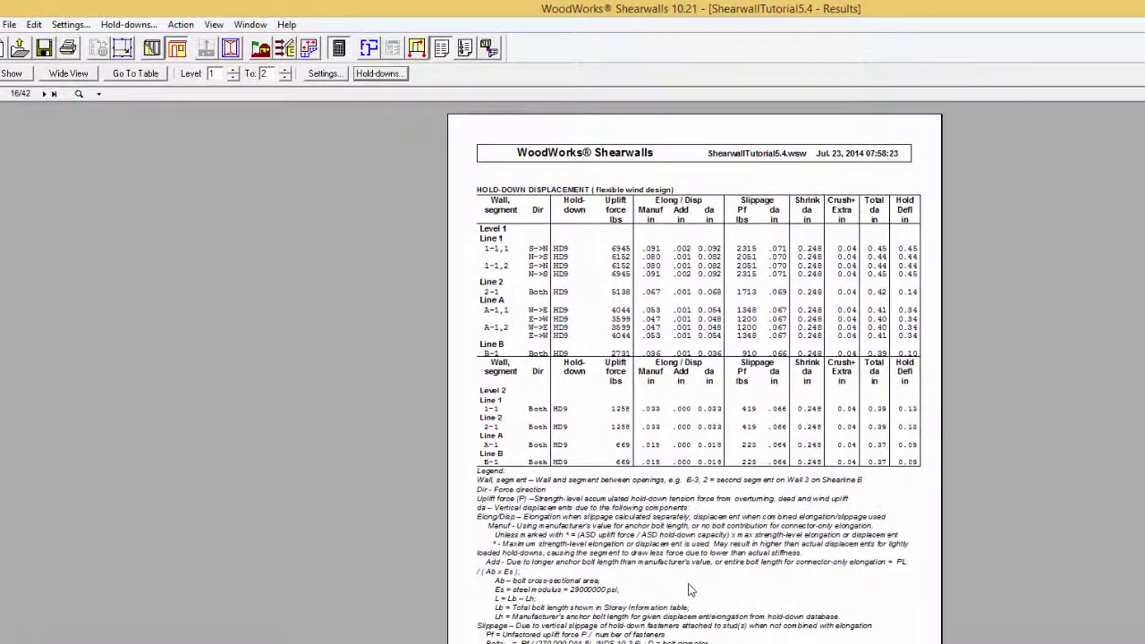
click(165, 71)
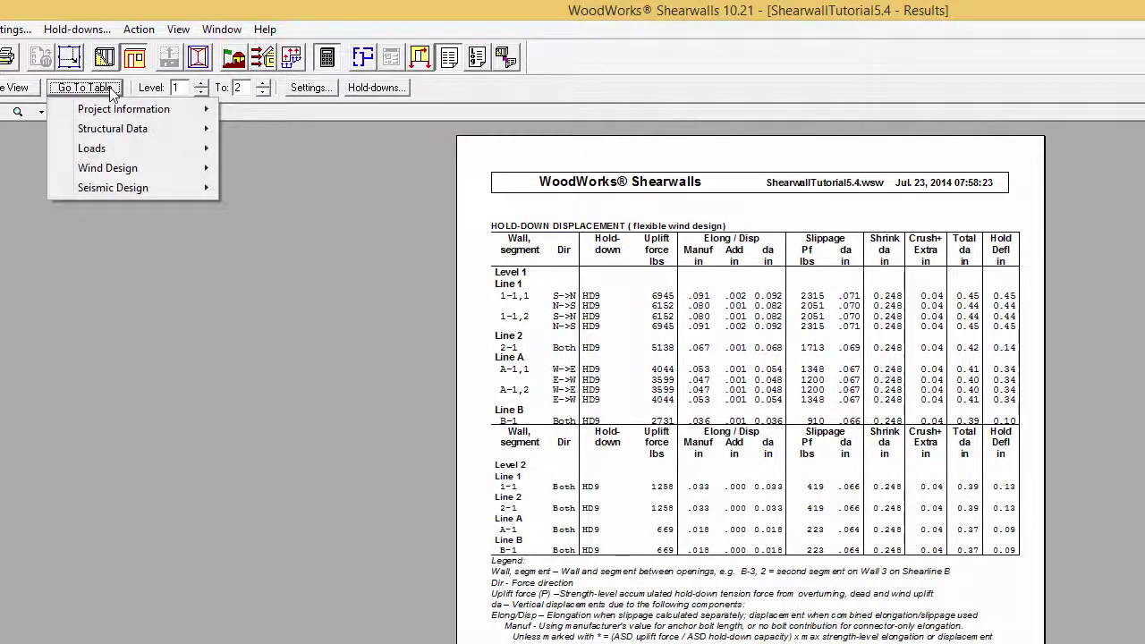
mouse_move(121, 130)
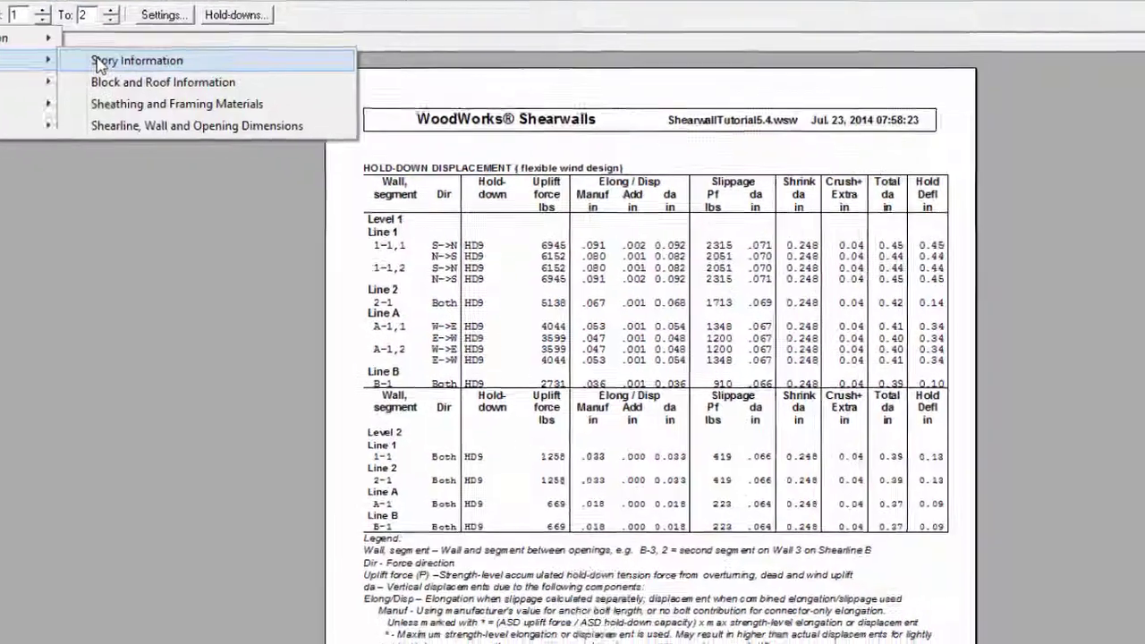
click(253, 133)
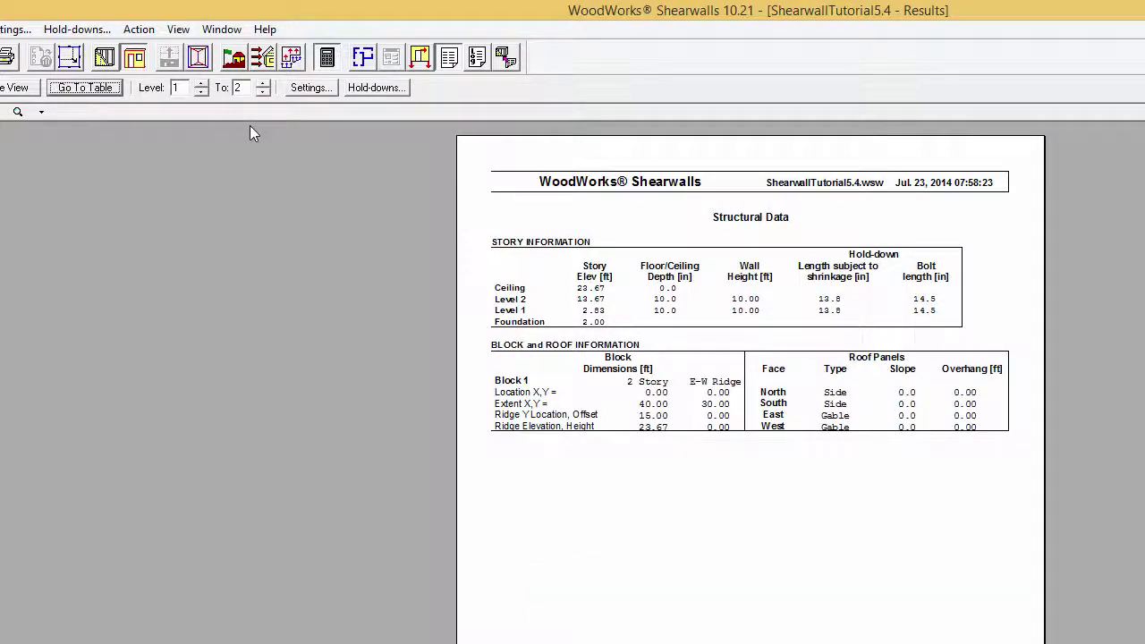
click(88, 88)
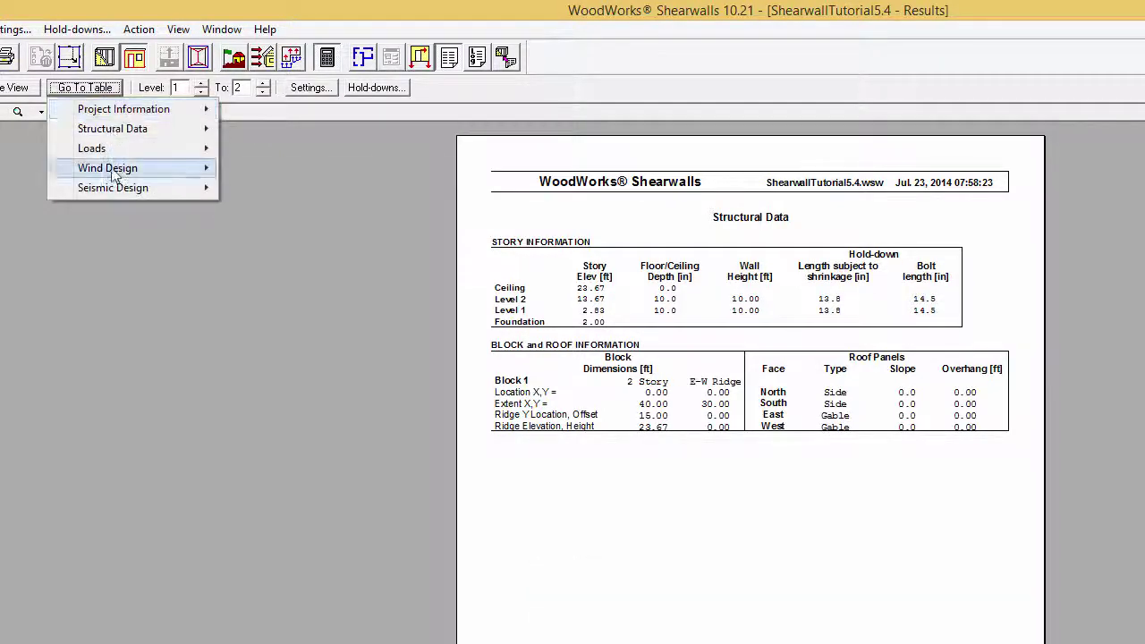
mouse_move(114, 175)
mouse_move(276, 168)
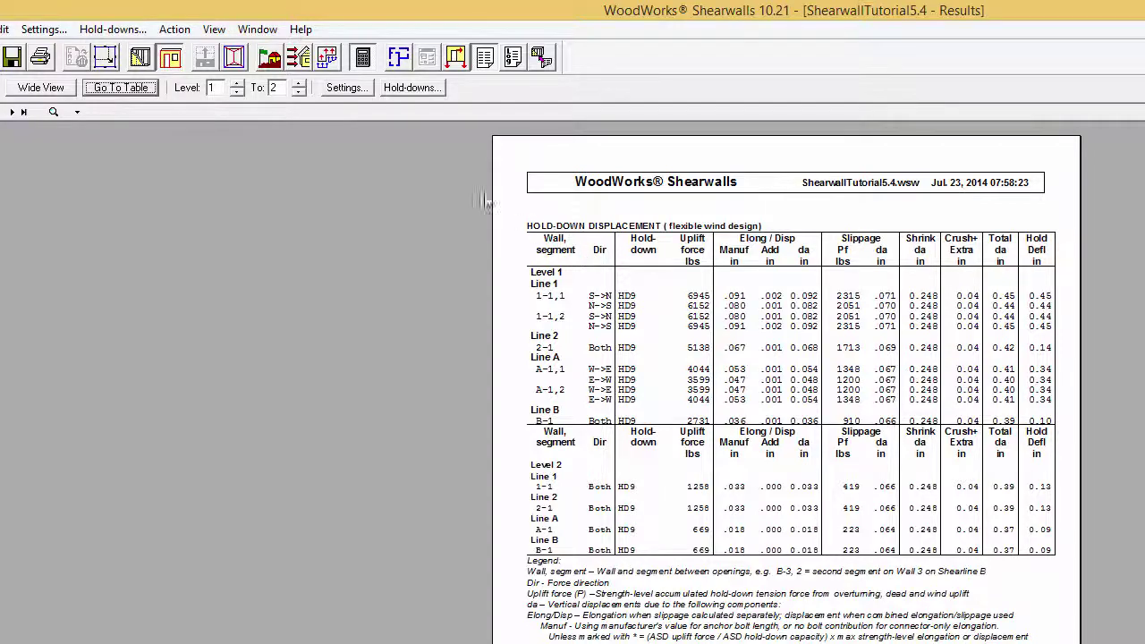
click(44, 29)
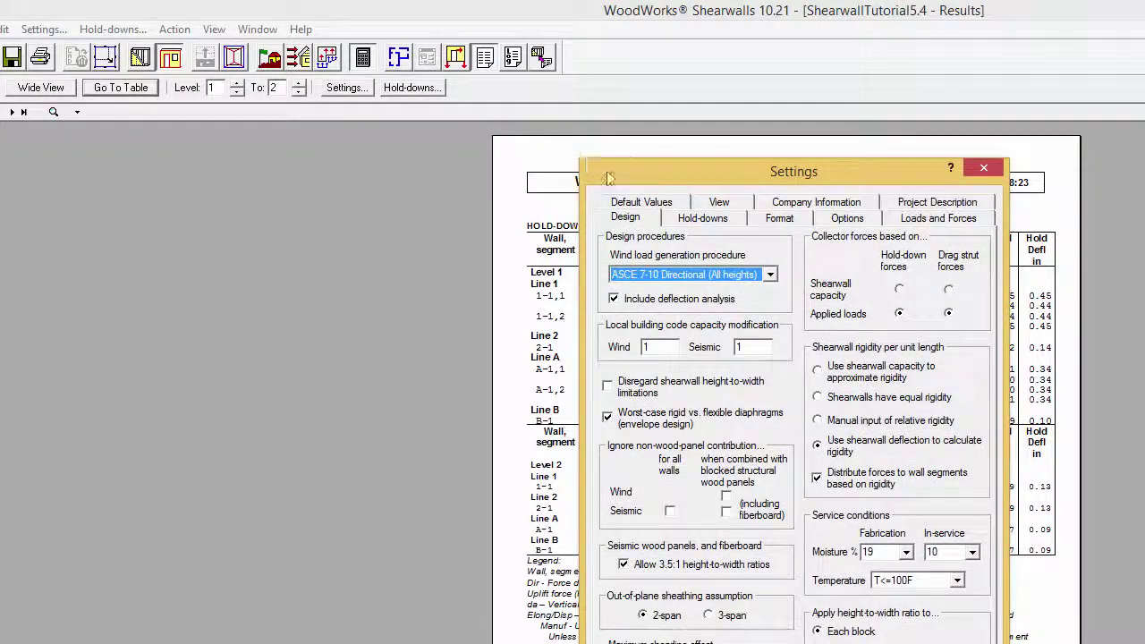
click(703, 220)
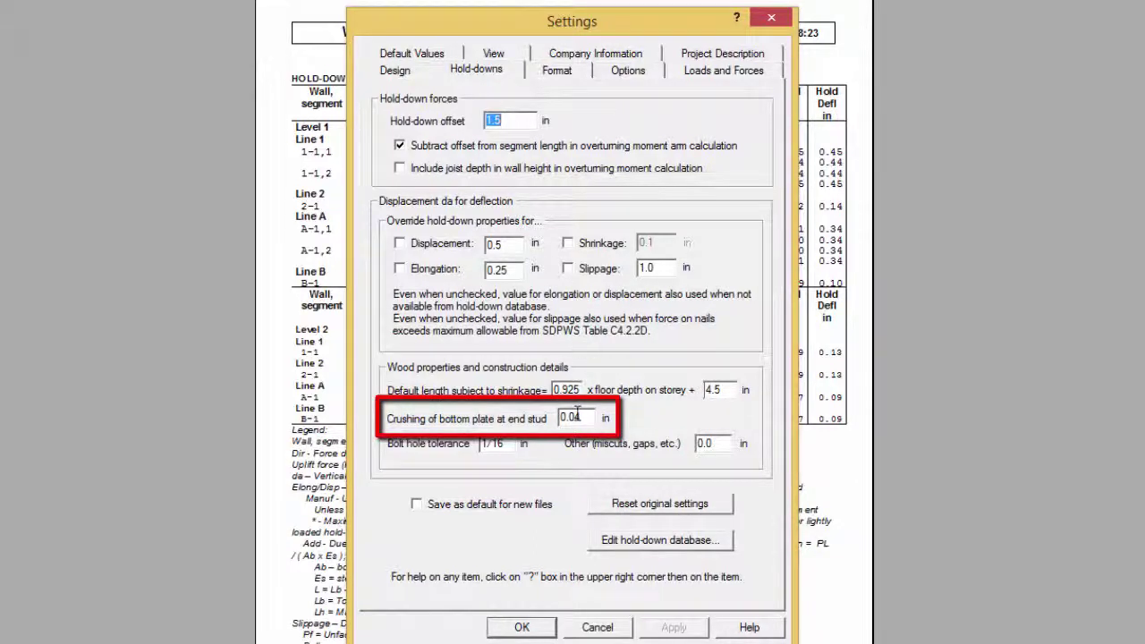
drag(583, 417, 555, 420)
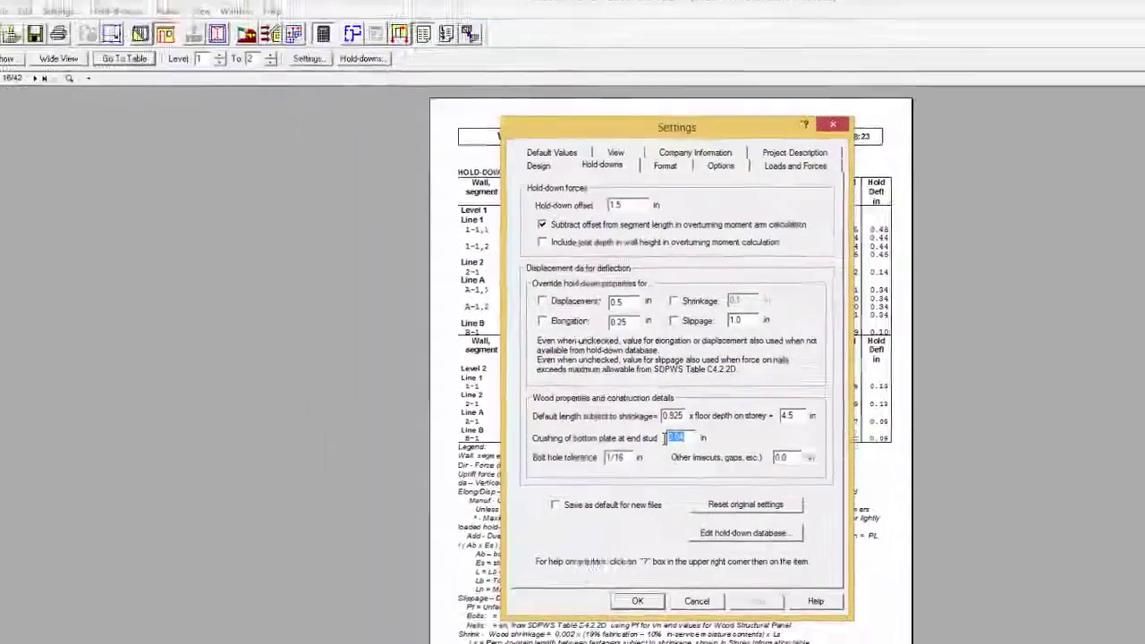
click(706, 599)
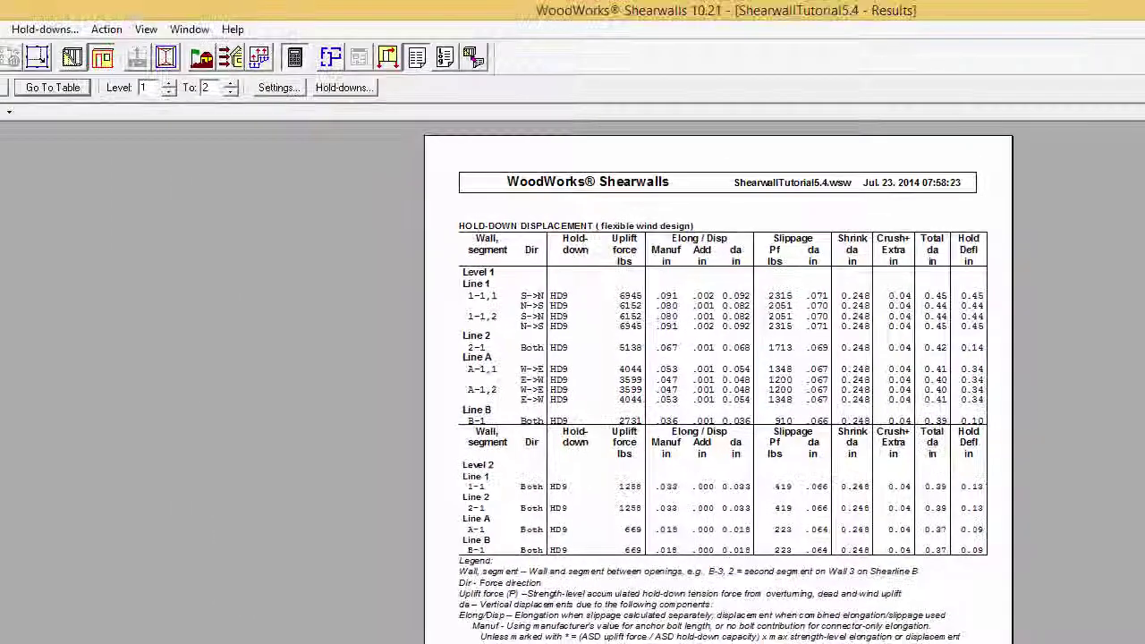
- Jump to the Wind Design > Components and Cladding by Shearline table and enlarge the page
click(68, 88)
mouse_move(97, 171)
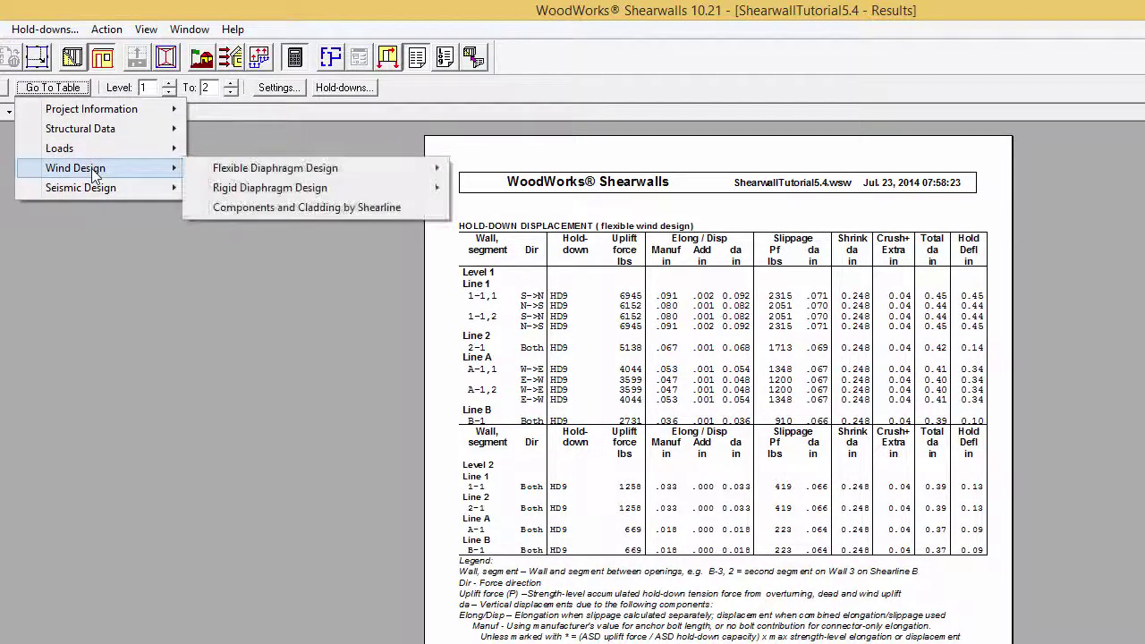
click(236, 209)
click(232, 211)
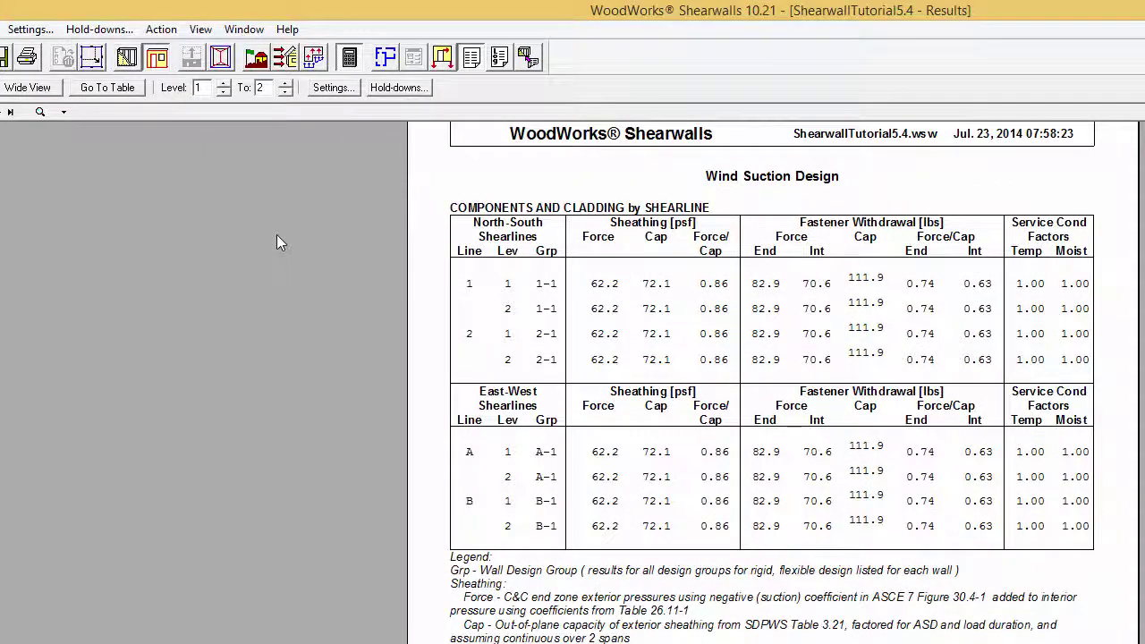
- Select 3-span out-of-plane sheathing in the Design settings, then close them without applying
click(30, 30)
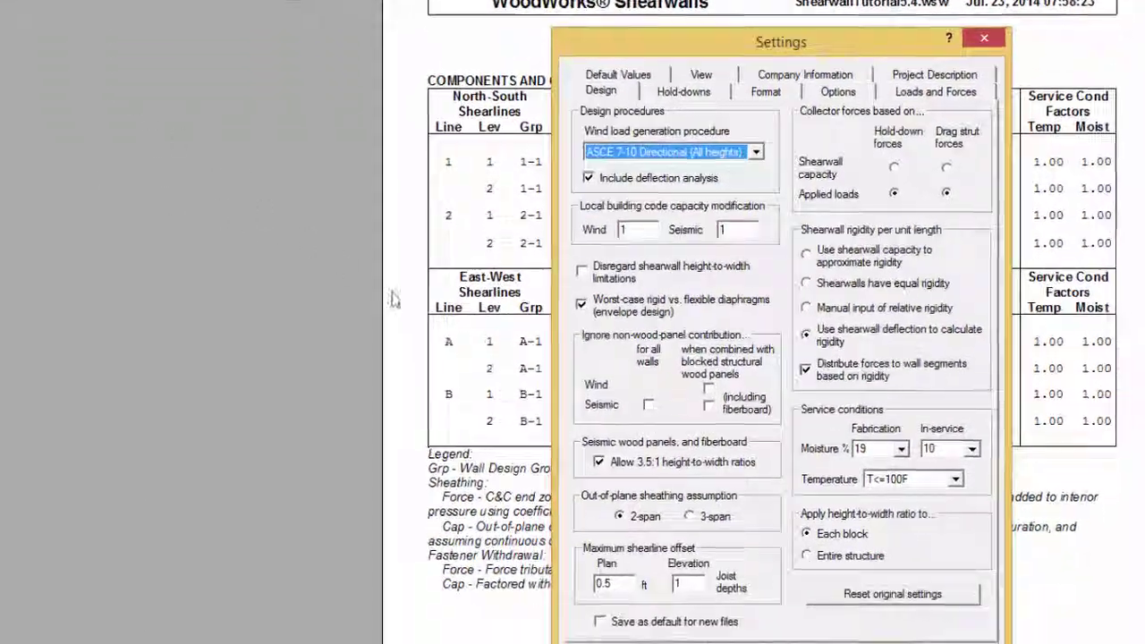
click(691, 519)
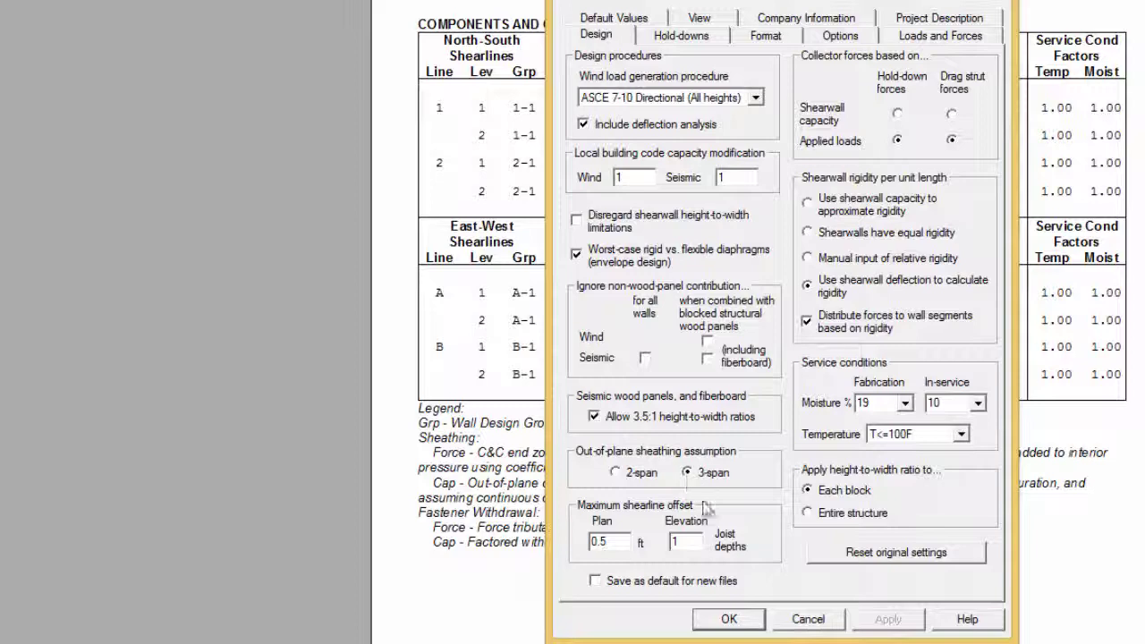
click(815, 622)
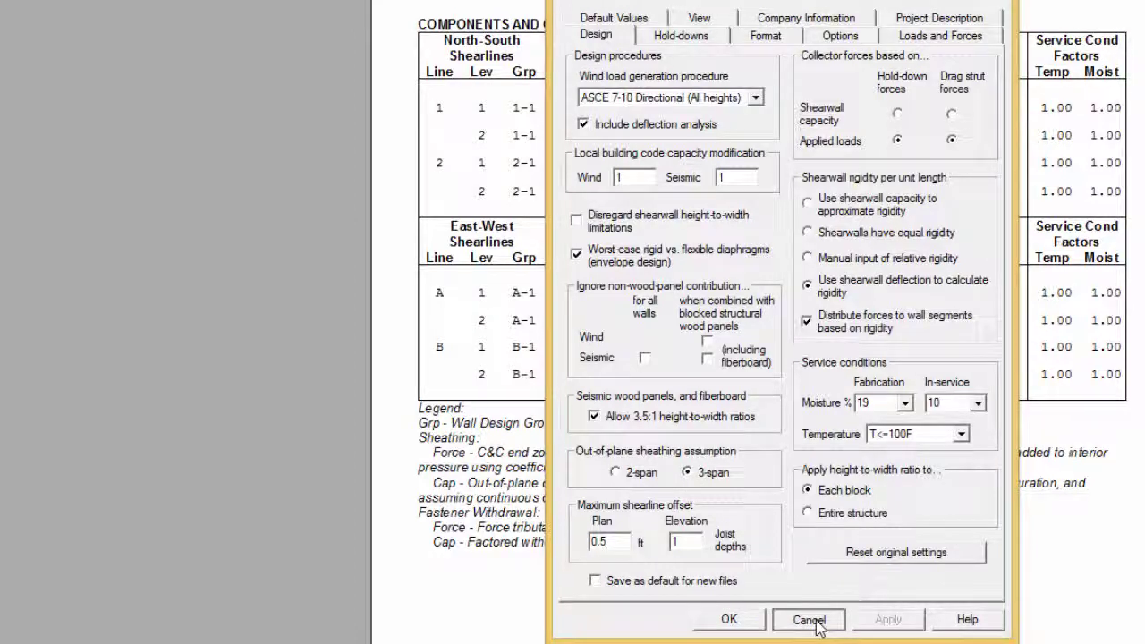